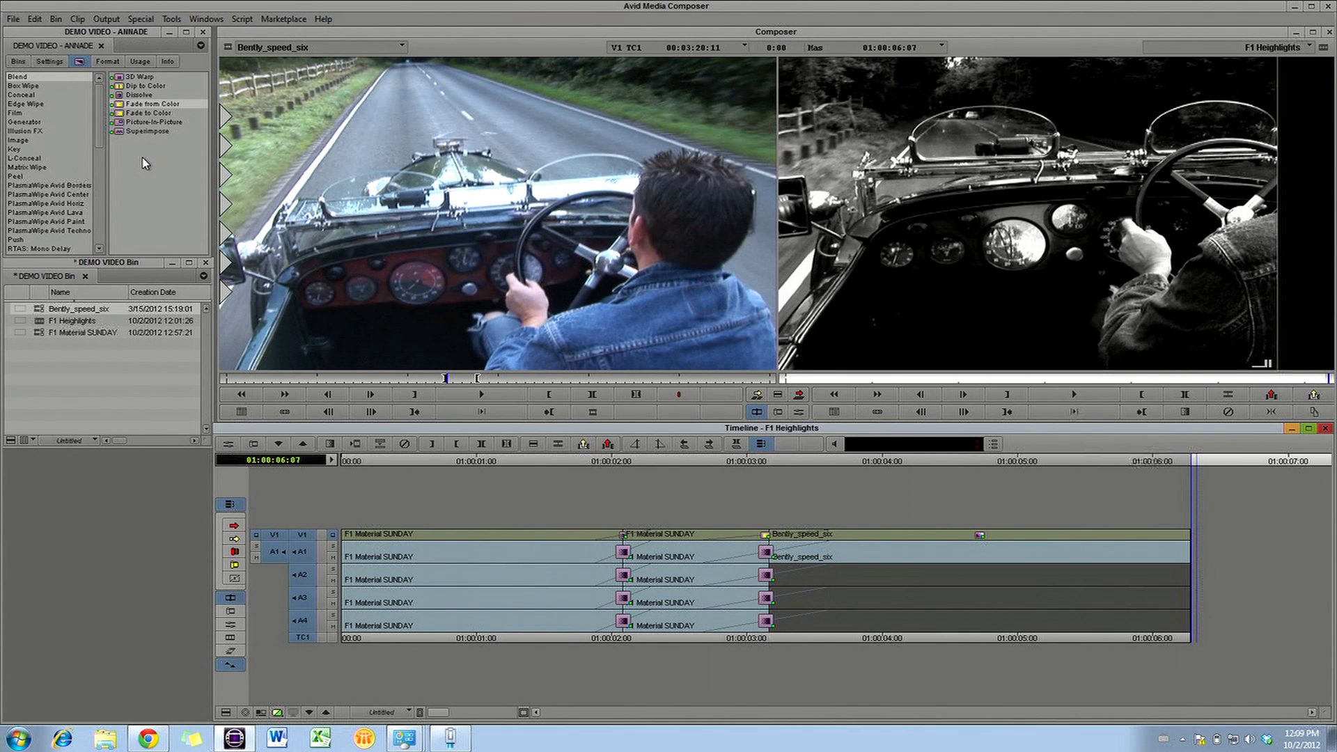
Step: Switch from the Avid F1 Highlights edit to the QTube page in Chrome
click(146, 739)
Step: Search QTube for 'loop' and play the MVR Rushes Loop Play result
click(721, 81)
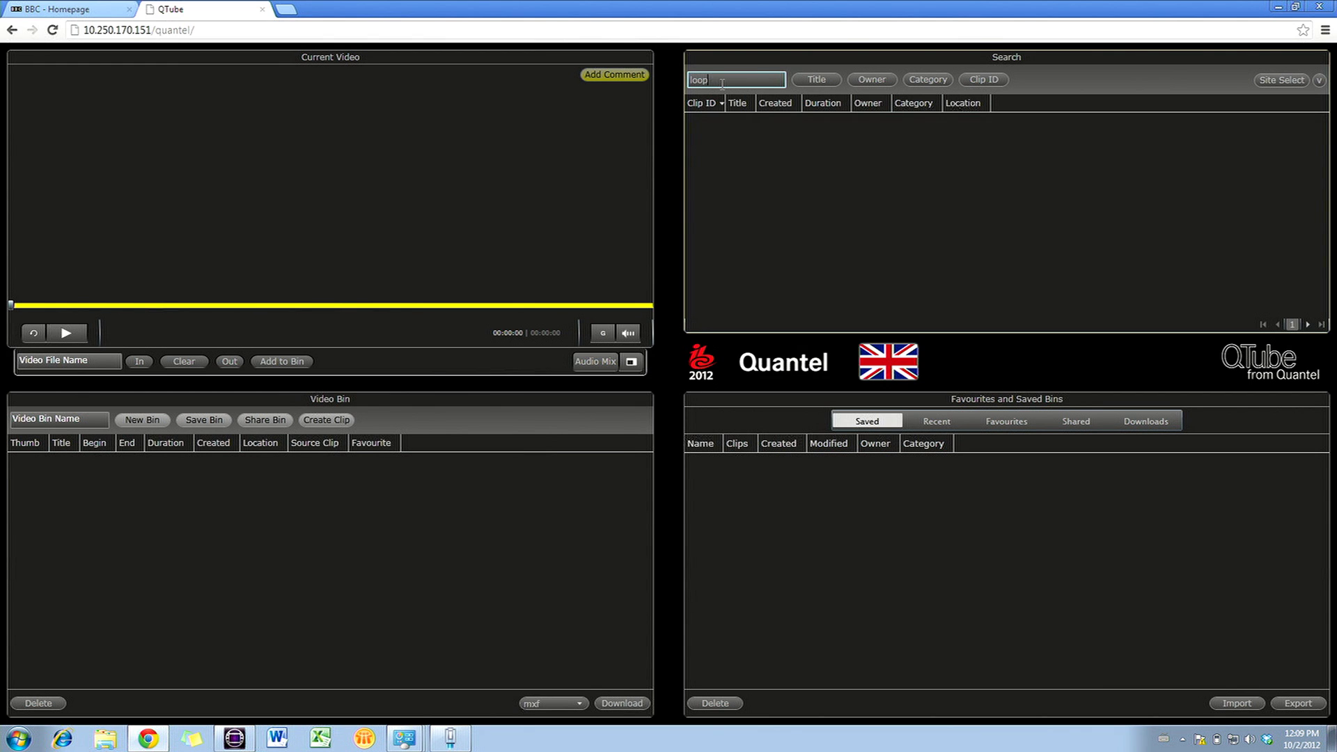
key(Return)
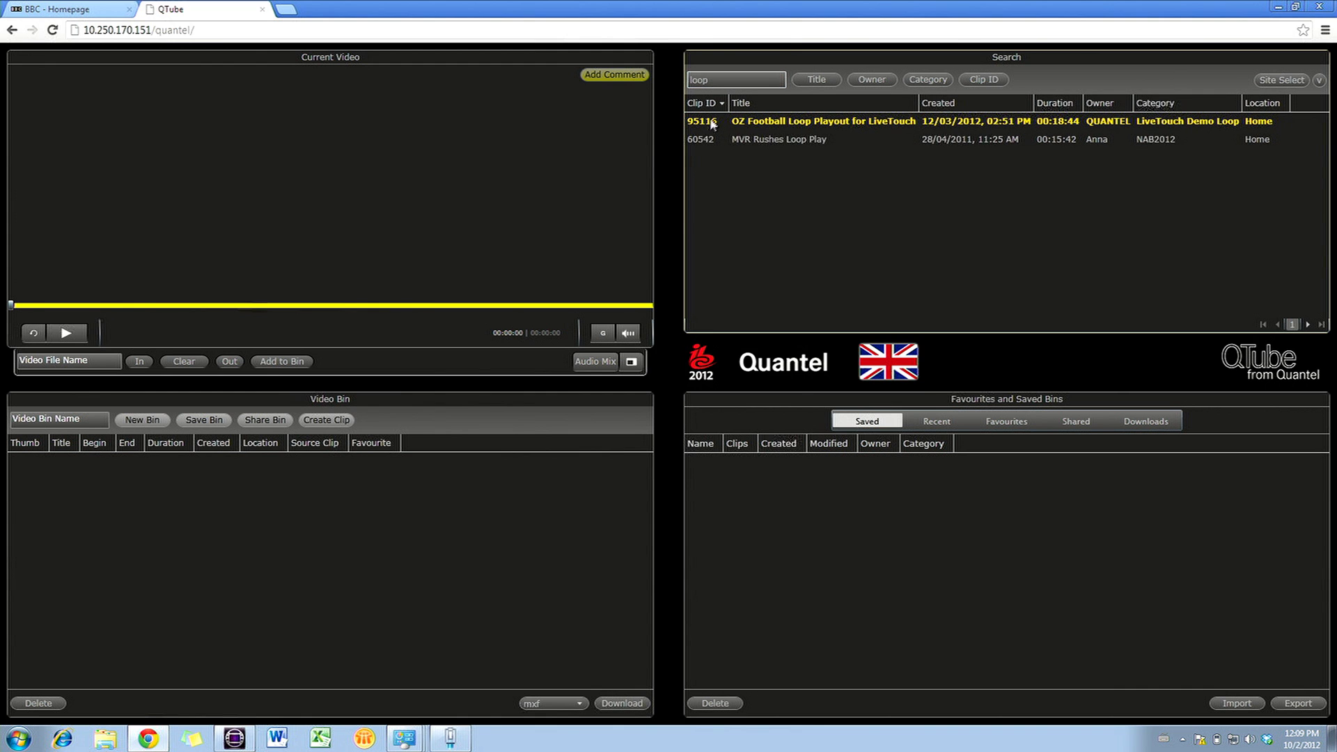
double_click(706, 140)
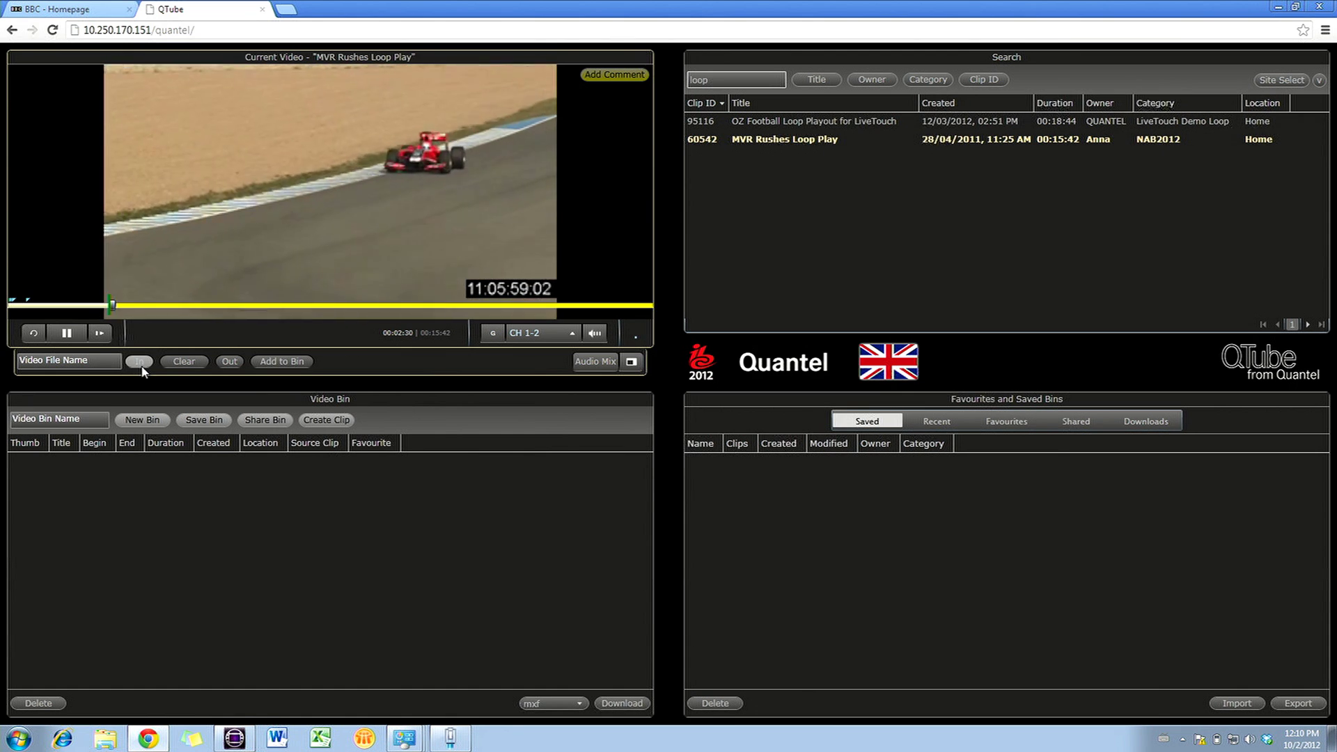
Step: Mark a 14-second In/Out section, add it to the bin, and download as F1 material.mxf
click(140, 362)
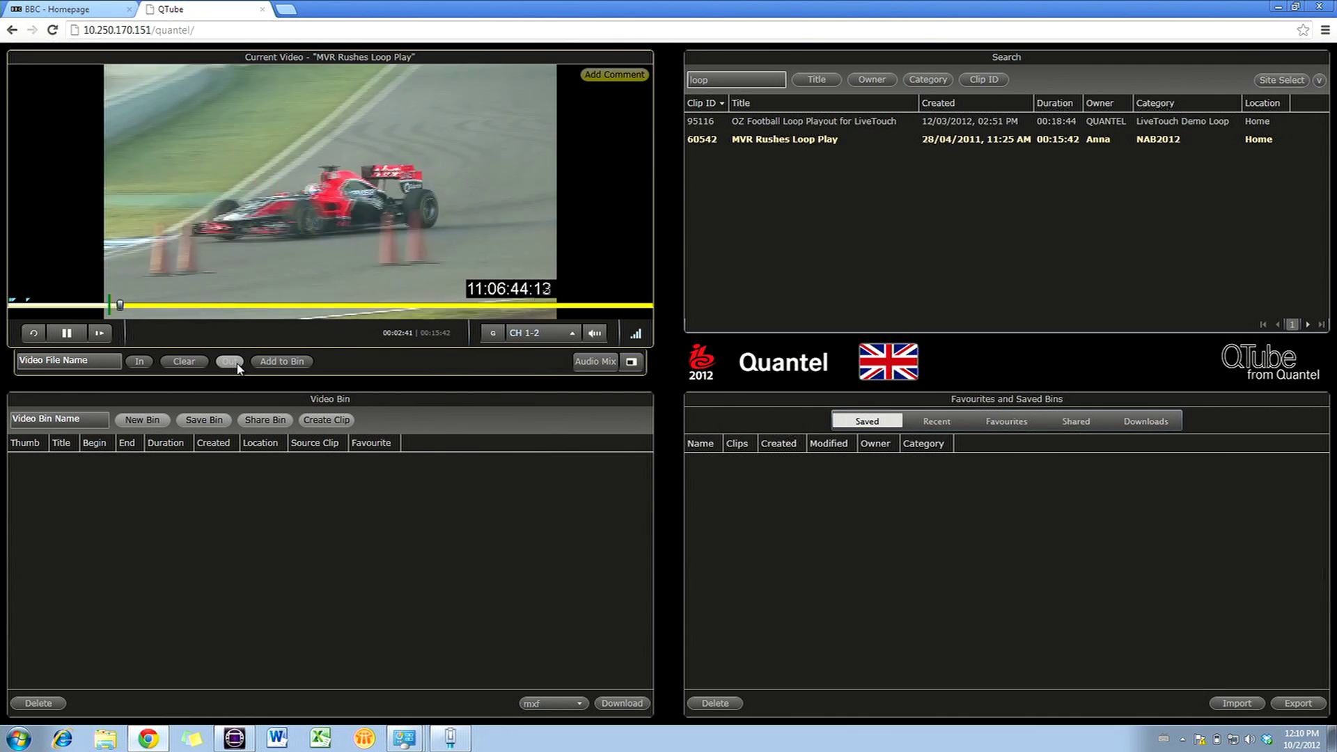
click(232, 362)
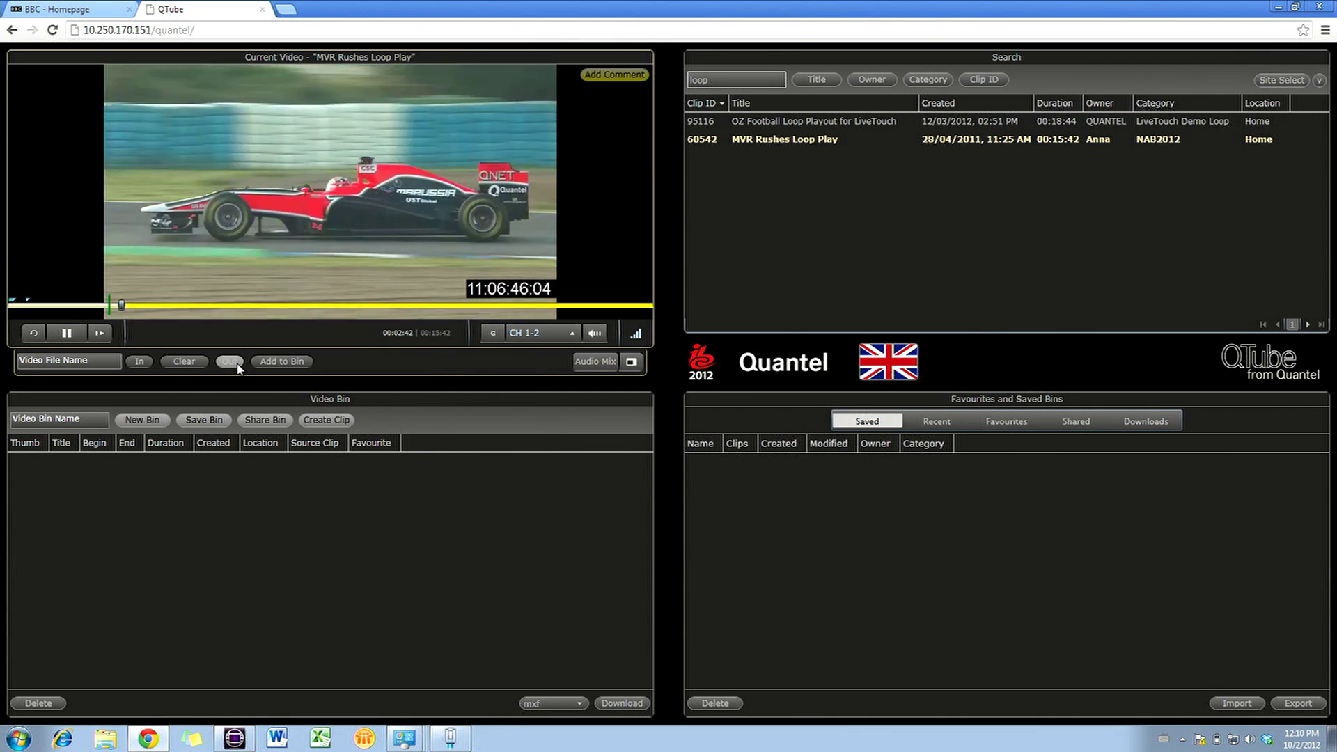
click(280, 362)
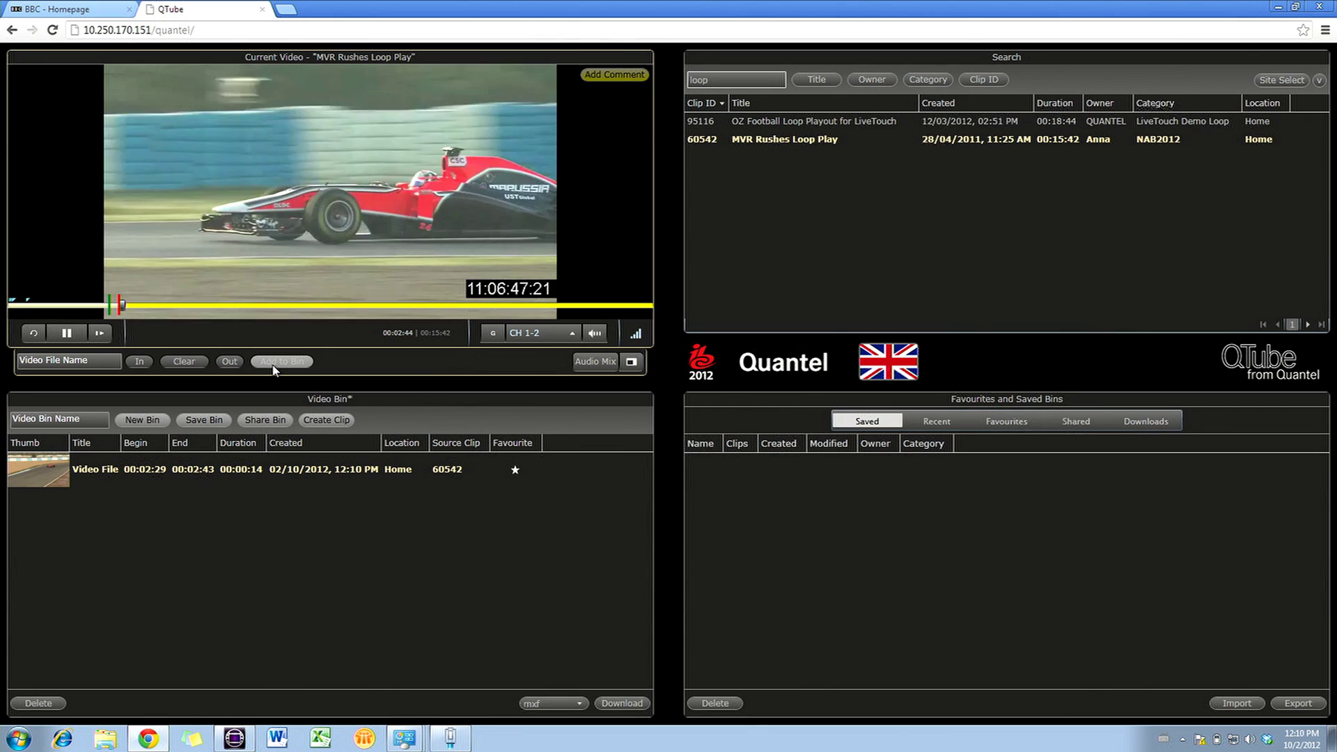
click(622, 703)
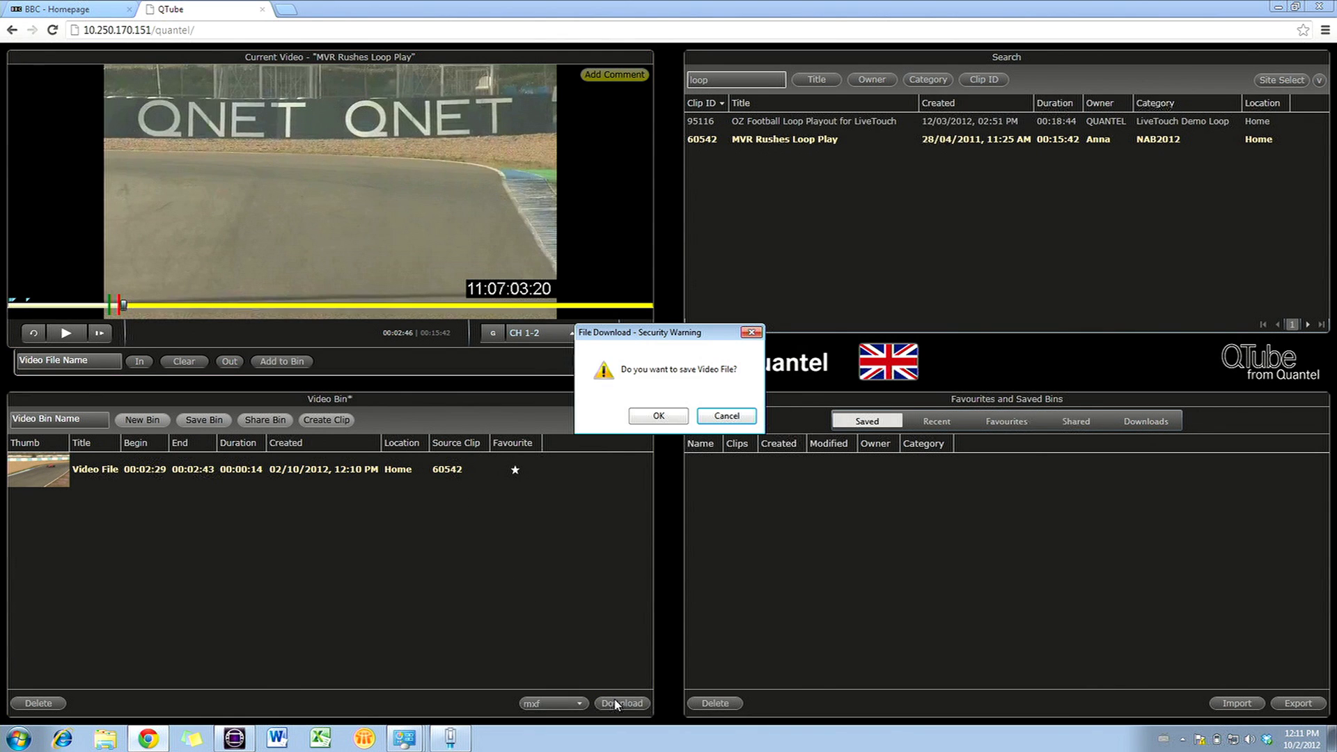
click(666, 417)
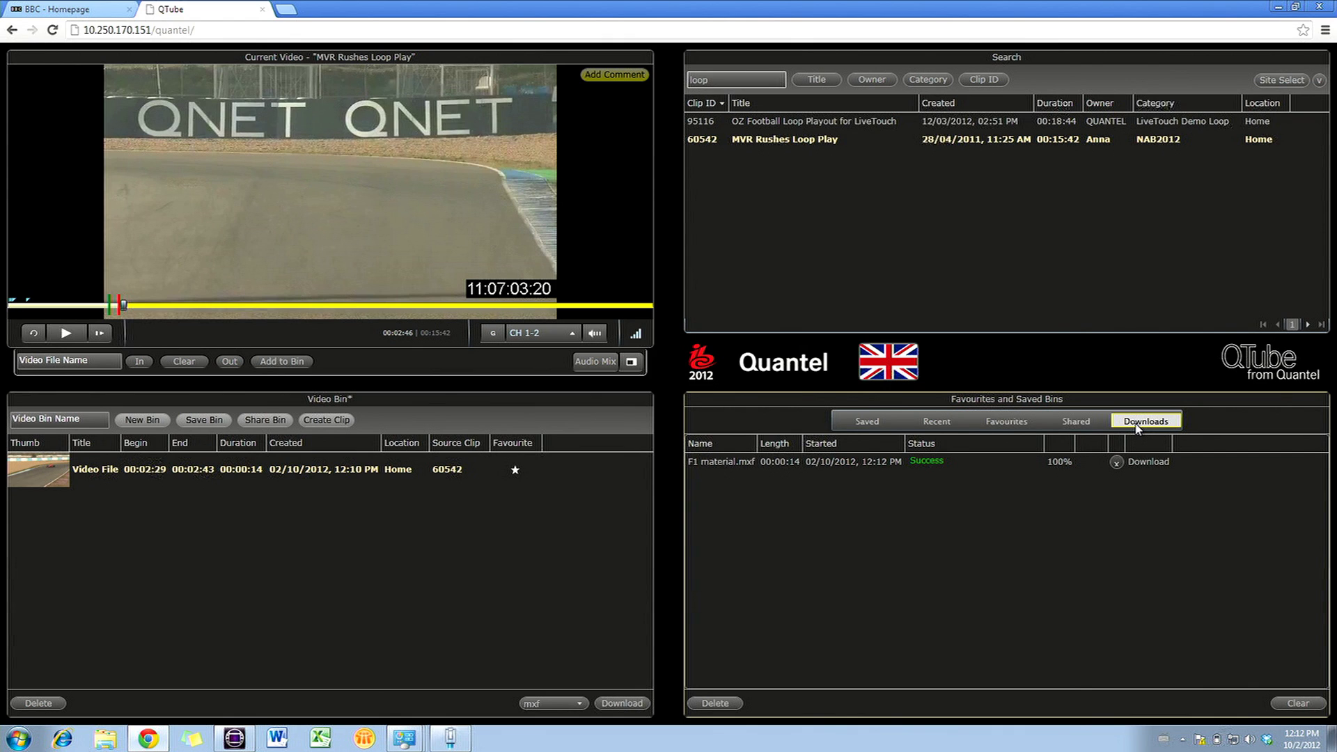
Step: Link F1 material from the QTUBE MATERIAL folder into the DEMO VIDEO bin via Link to AMA File(s)
click(237, 739)
click(154, 418)
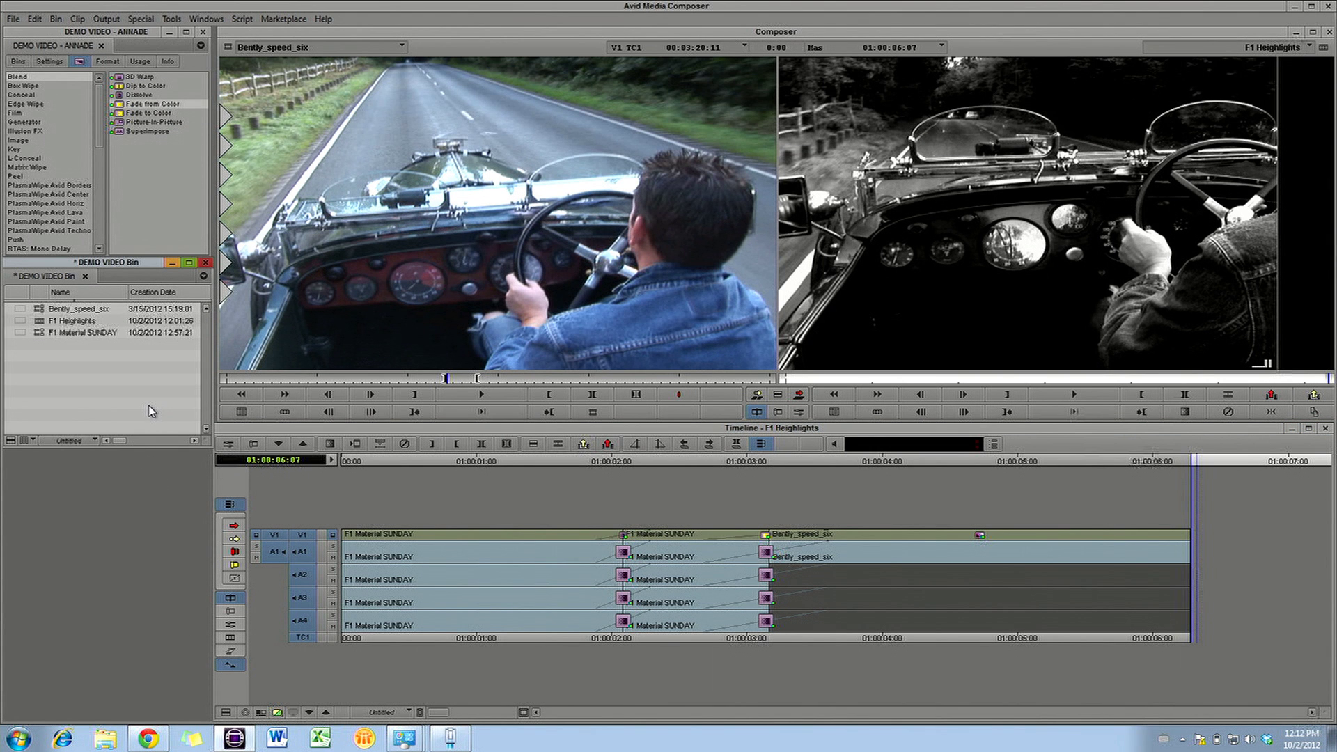
click(15, 20)
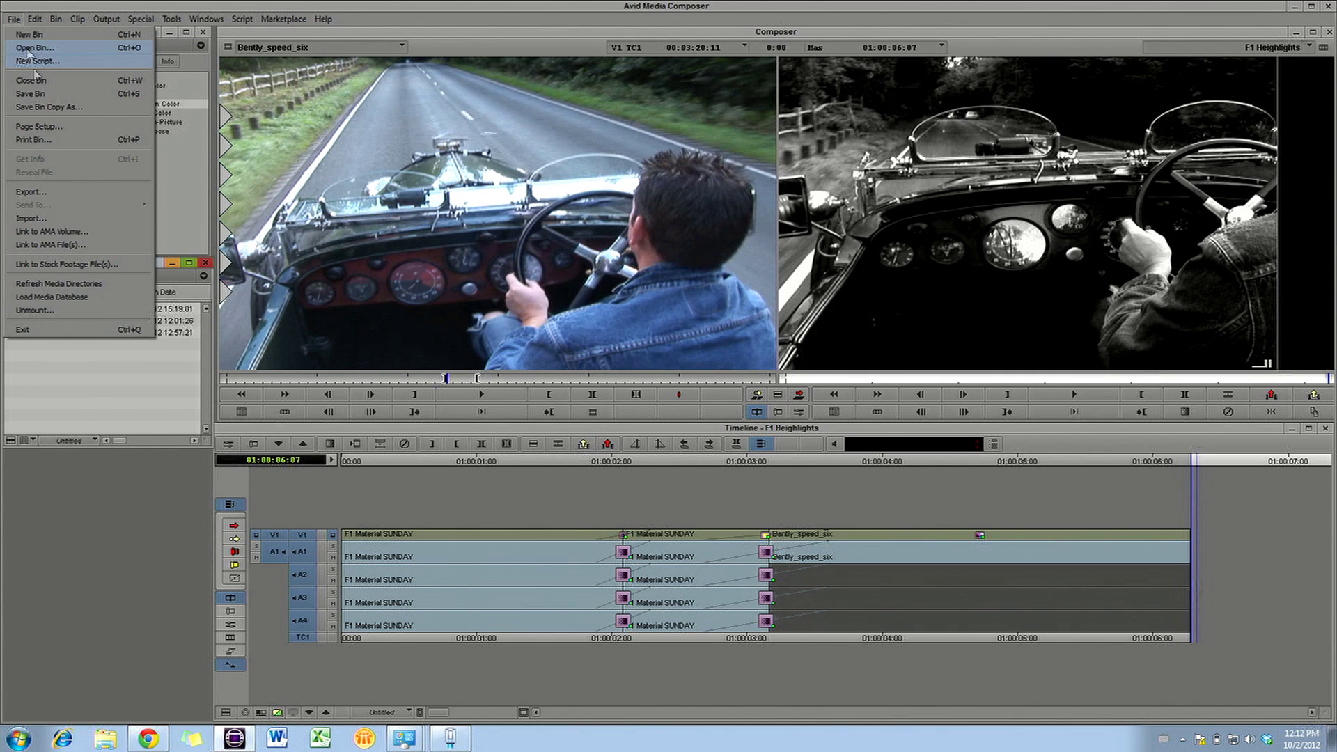
click(80, 247)
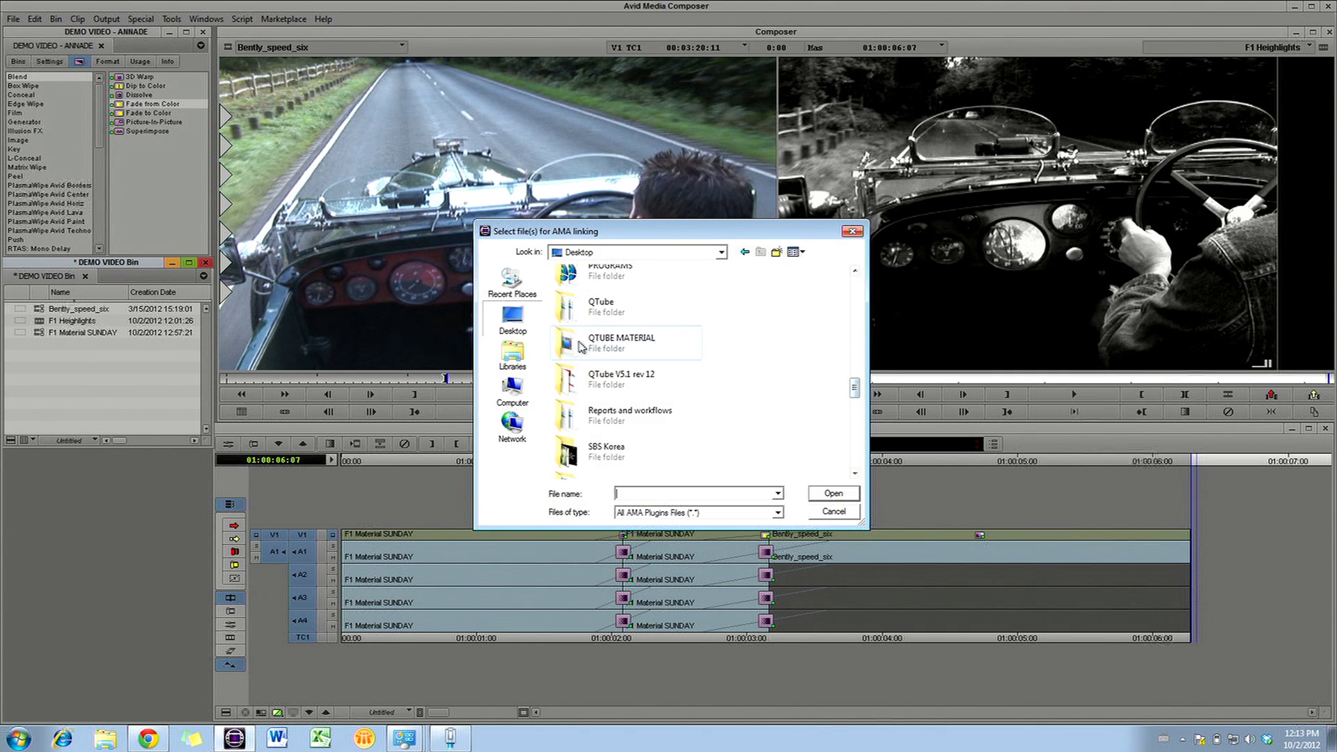
click(605, 356)
double_click(605, 356)
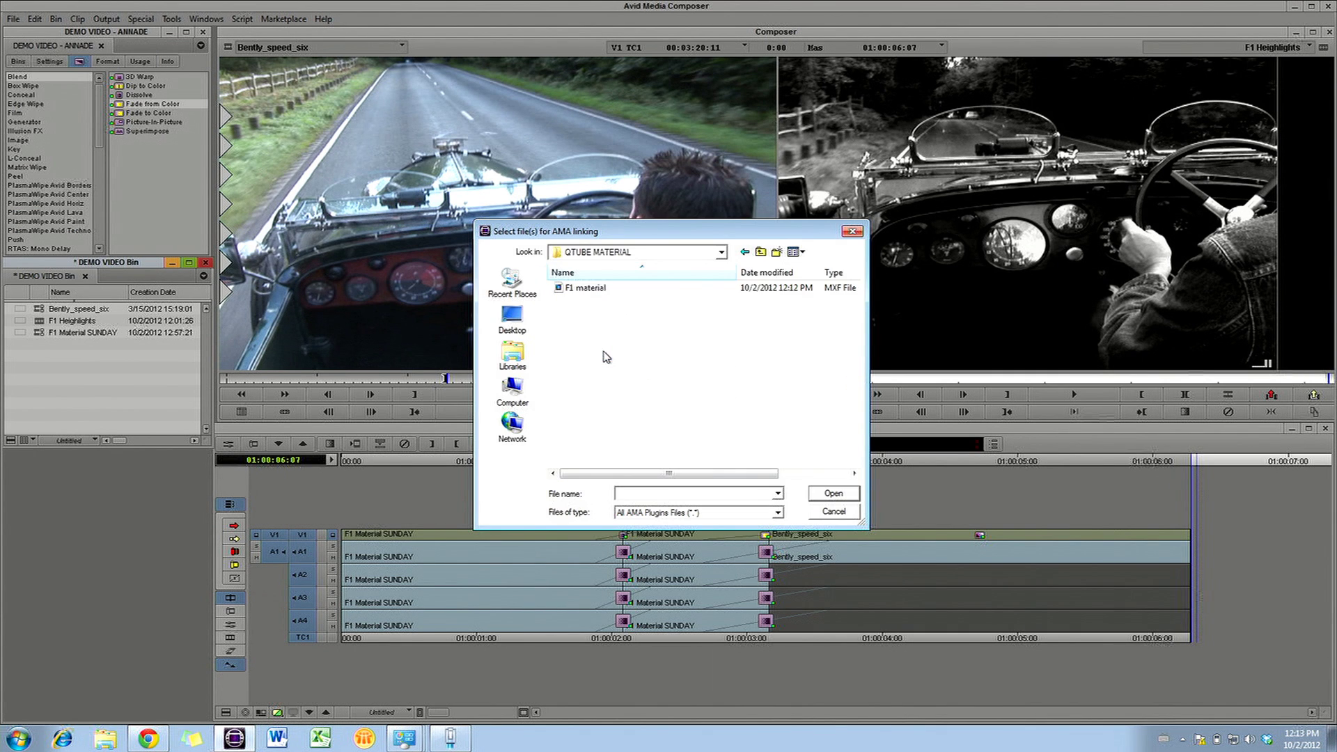
click(585, 287)
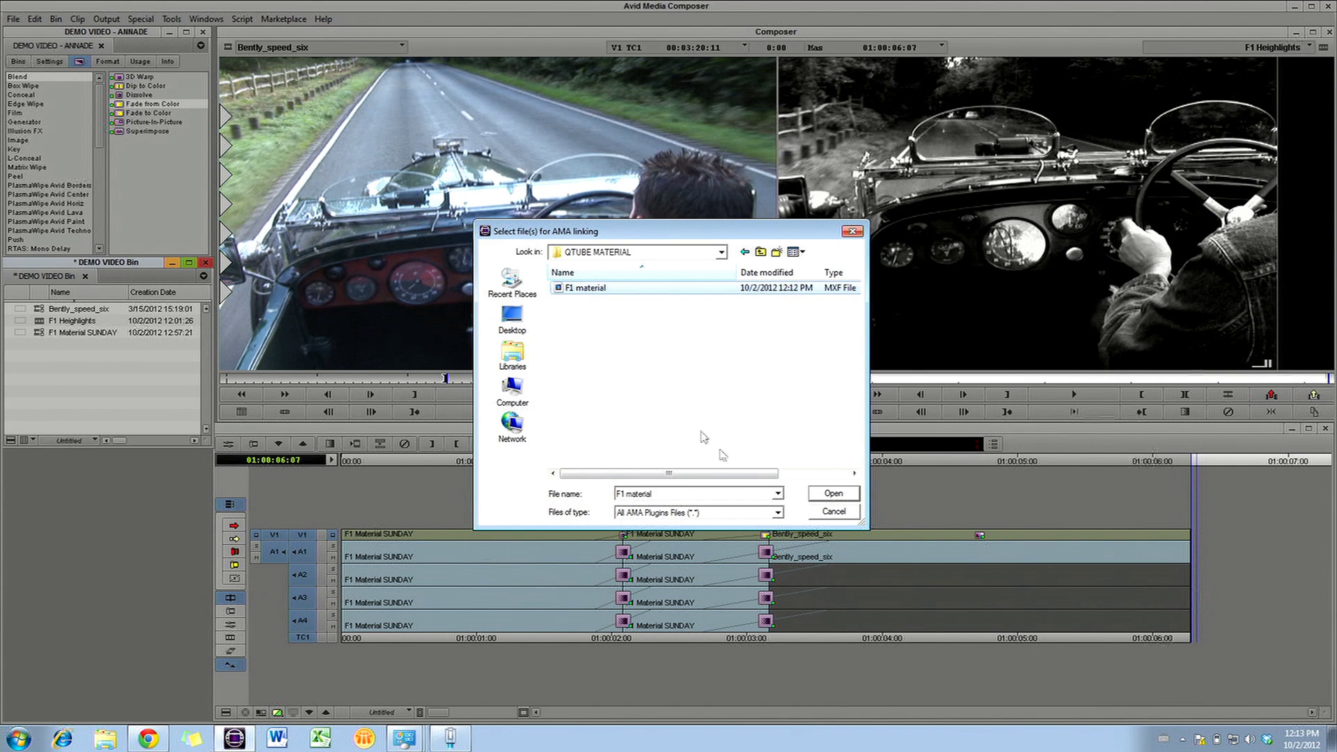
click(834, 494)
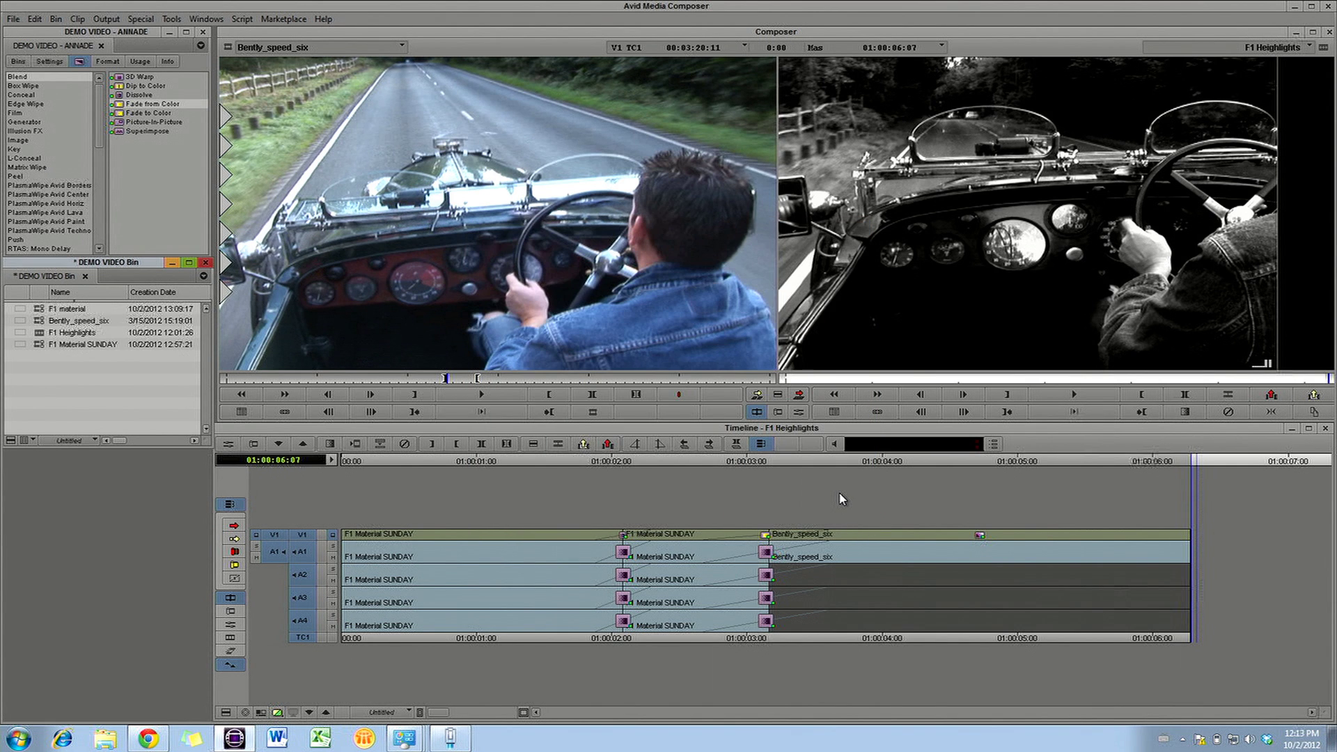
Step: Load F1 material in the source monitor, splice shots after Bently_speed_six, and add dissolves
drag(68, 309, 483, 289)
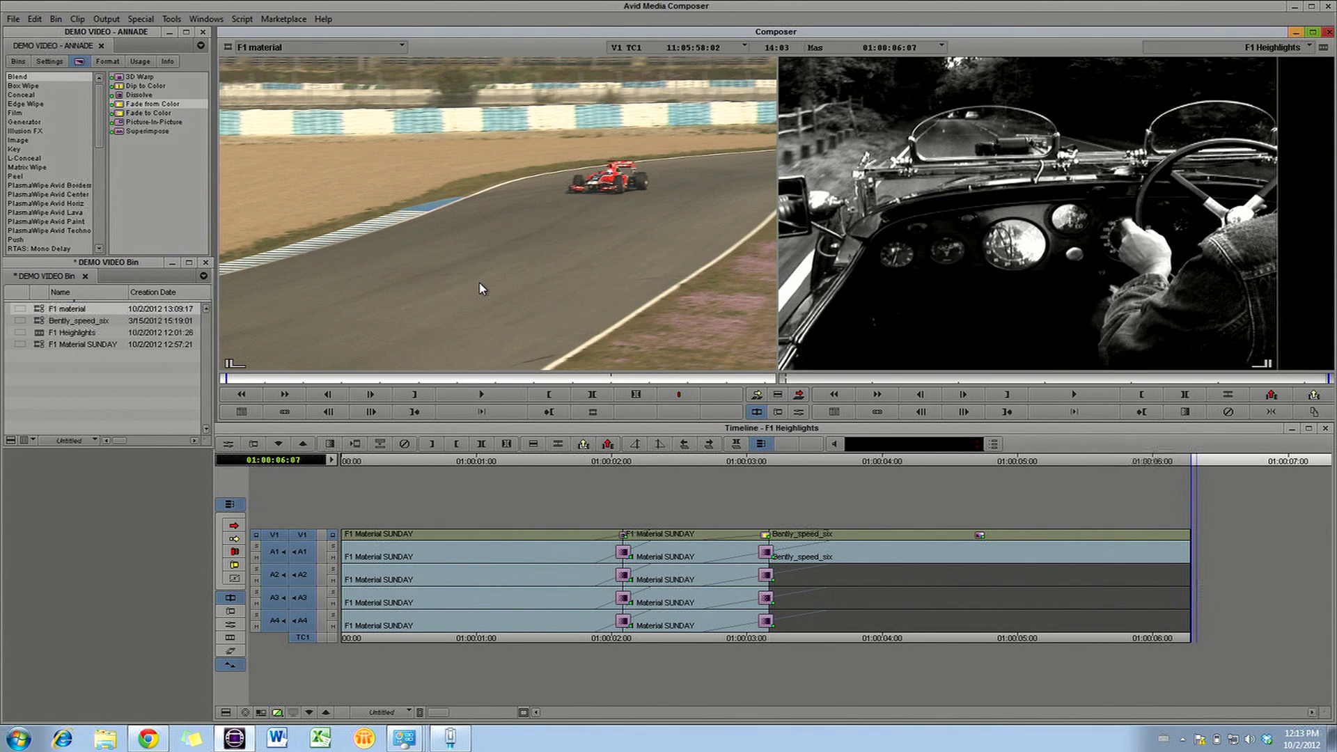
click(481, 397)
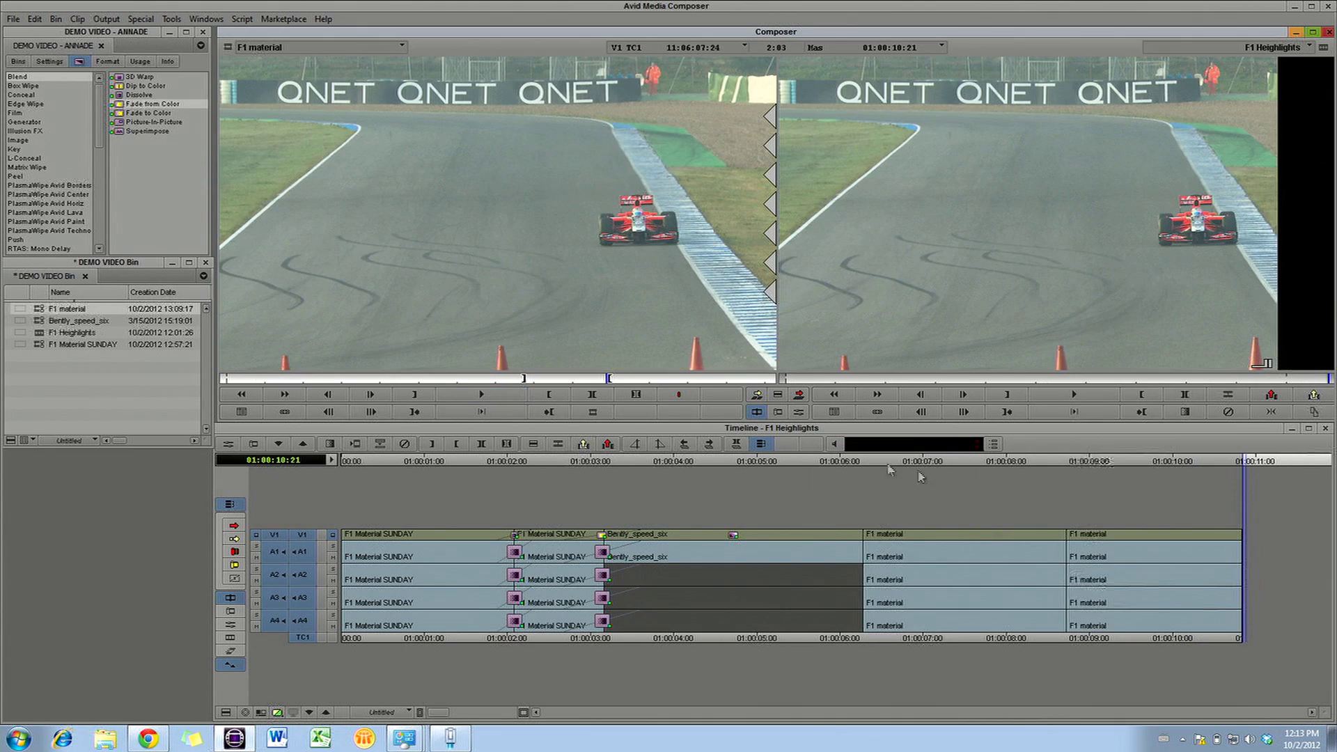
click(866, 549)
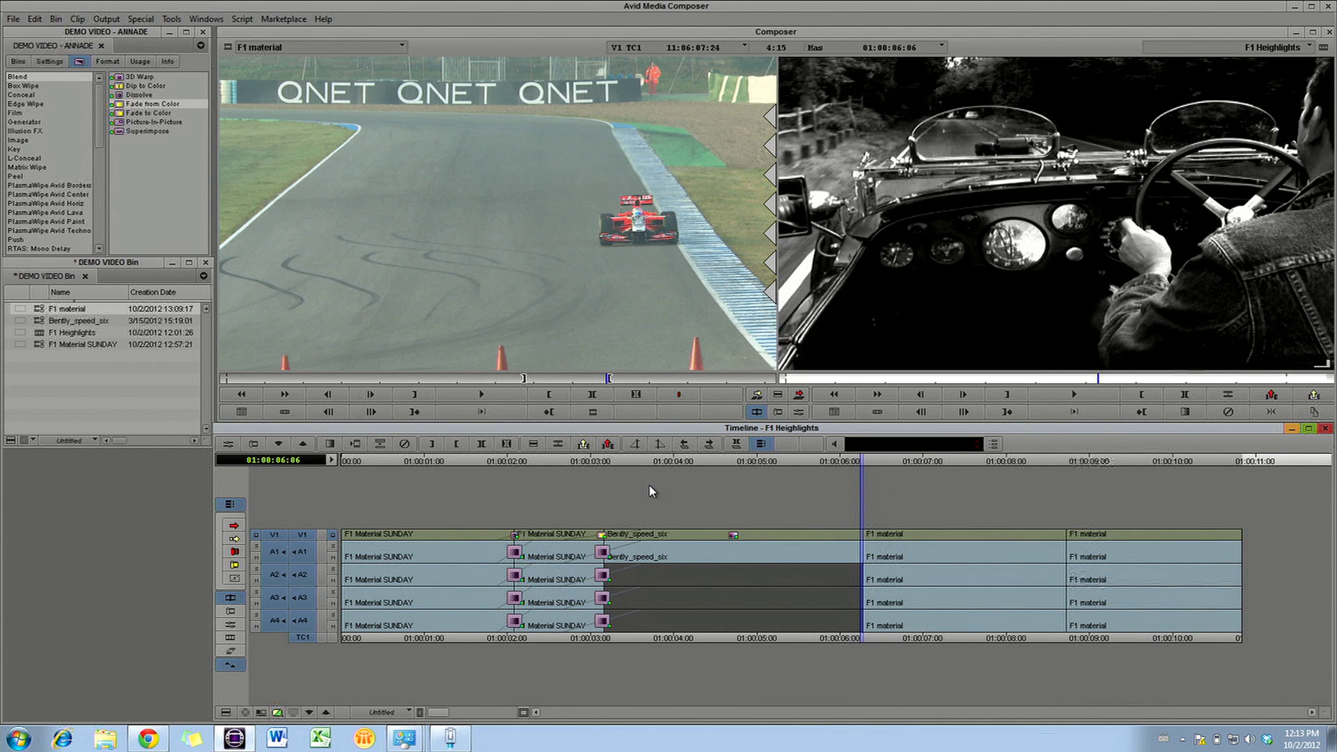
click(330, 446)
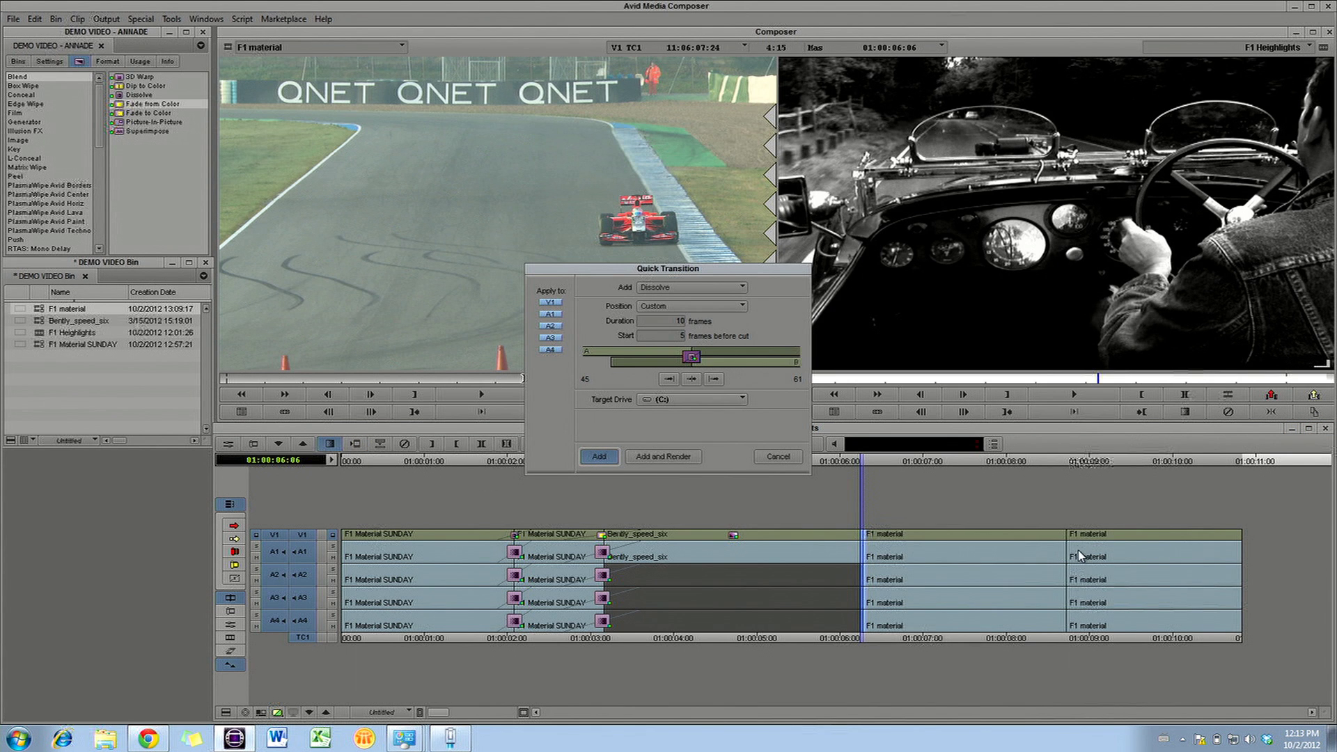
key(Return)
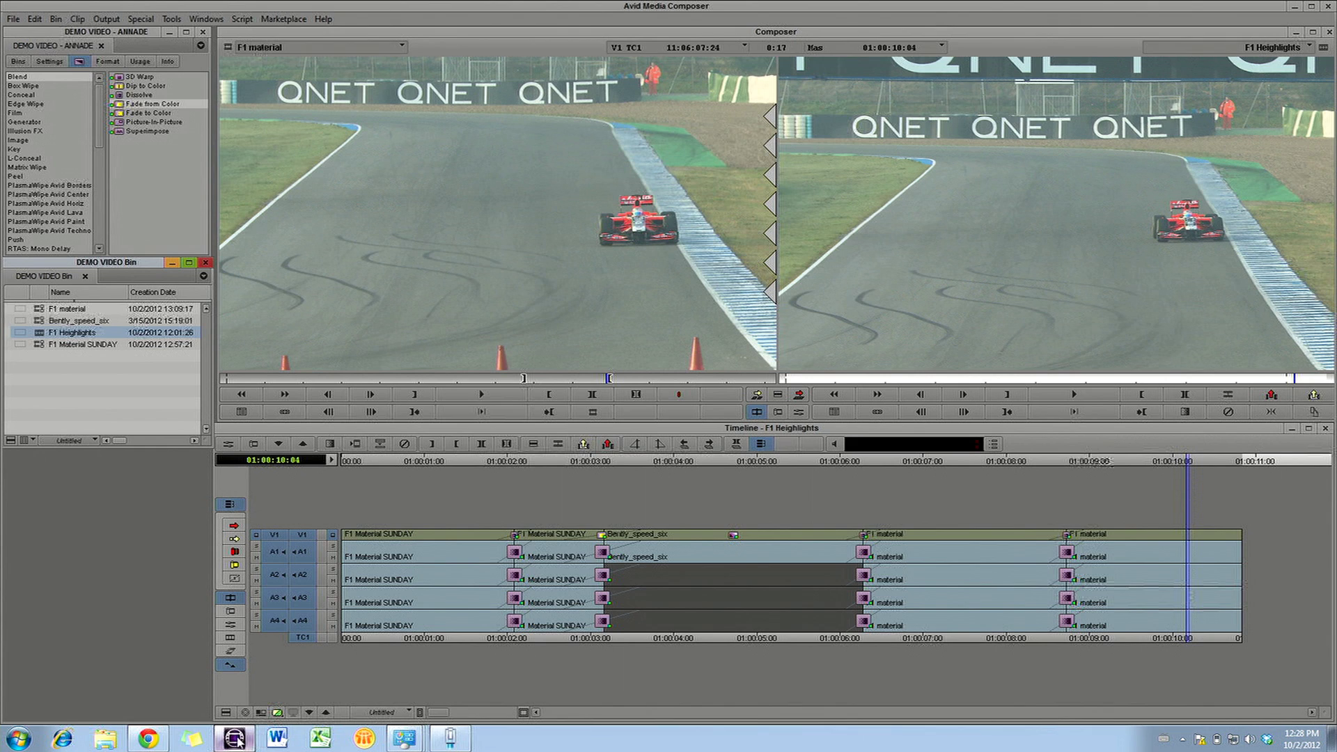
Step: Upload F1 Highlights.mxf to QTube from the Down/Uploads tab
click(146, 739)
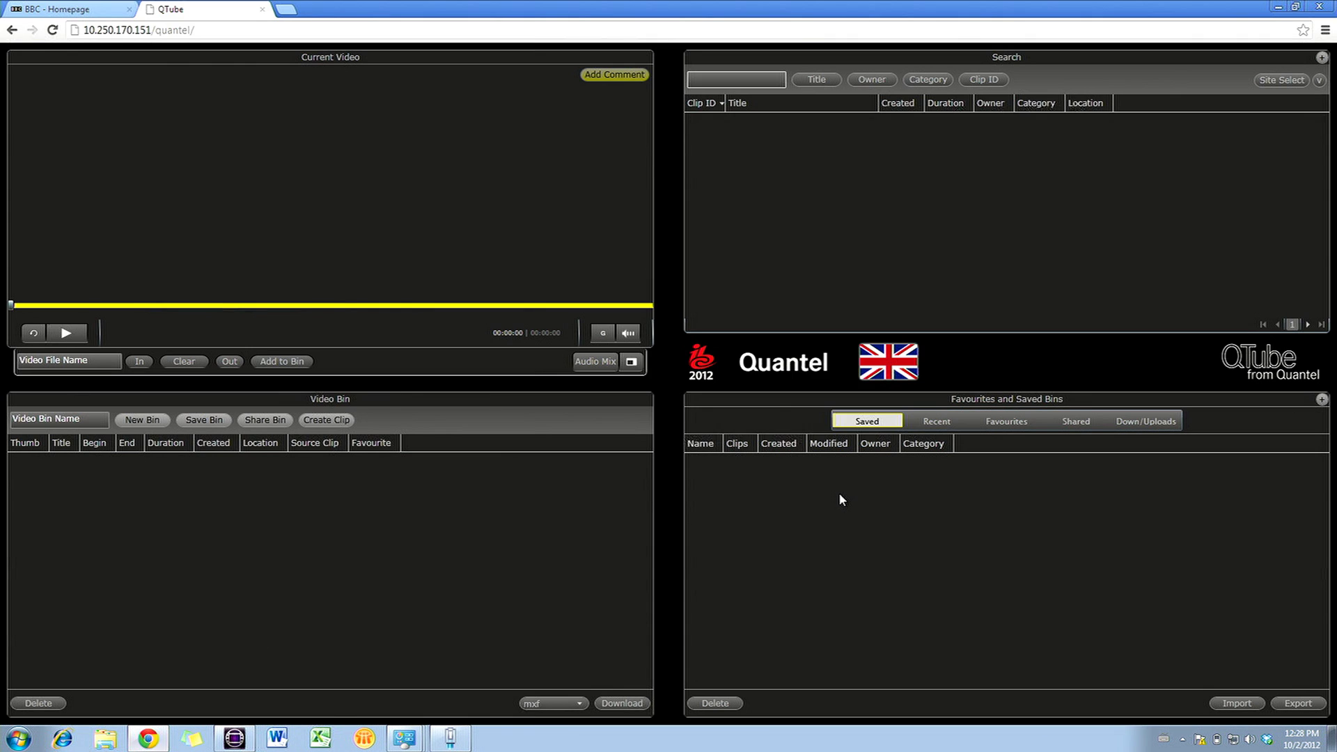
click(1146, 421)
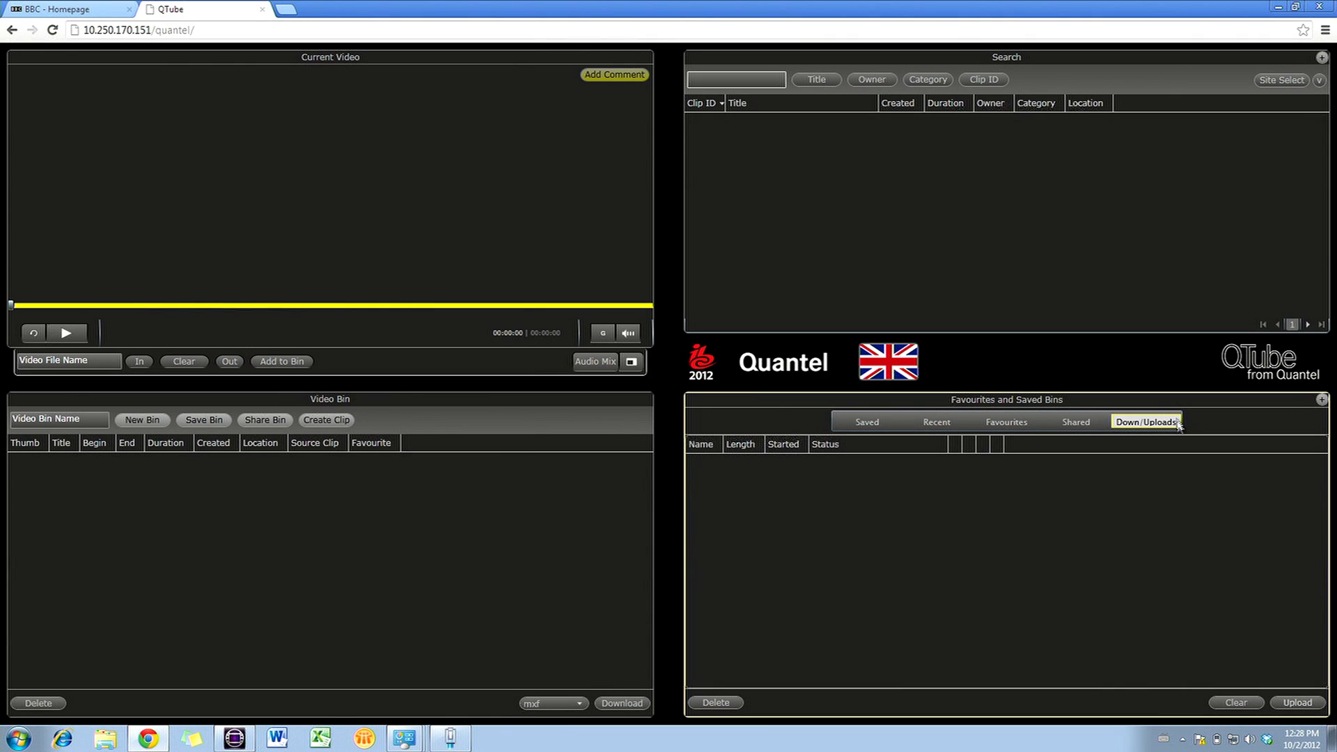
click(1298, 702)
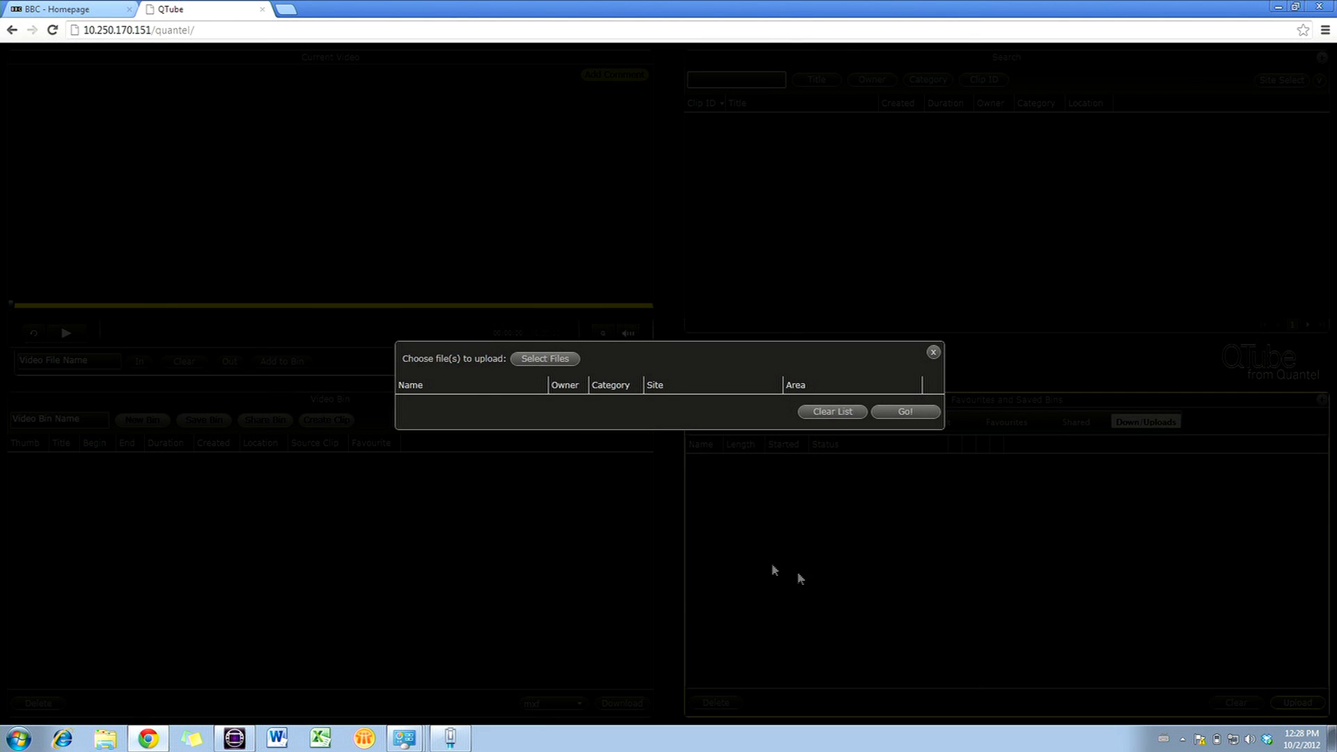
click(544, 358)
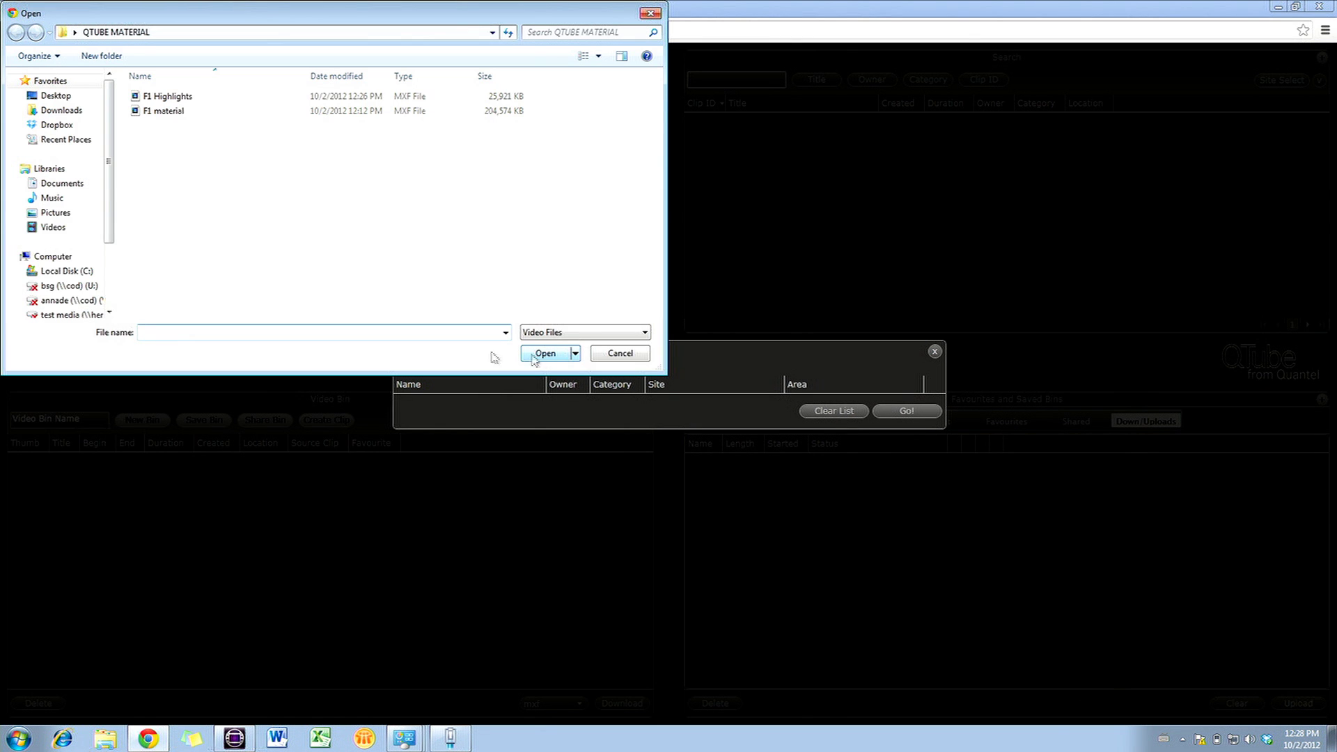
click(168, 96)
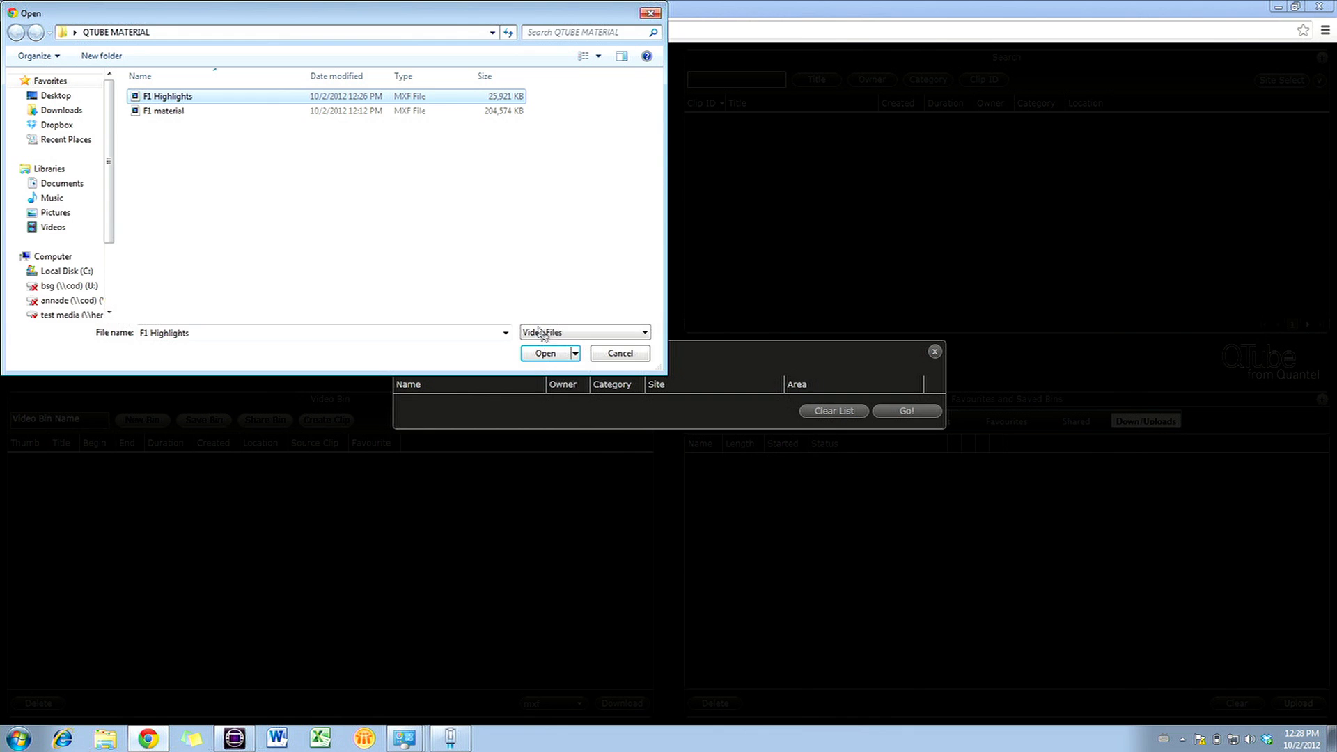
click(546, 353)
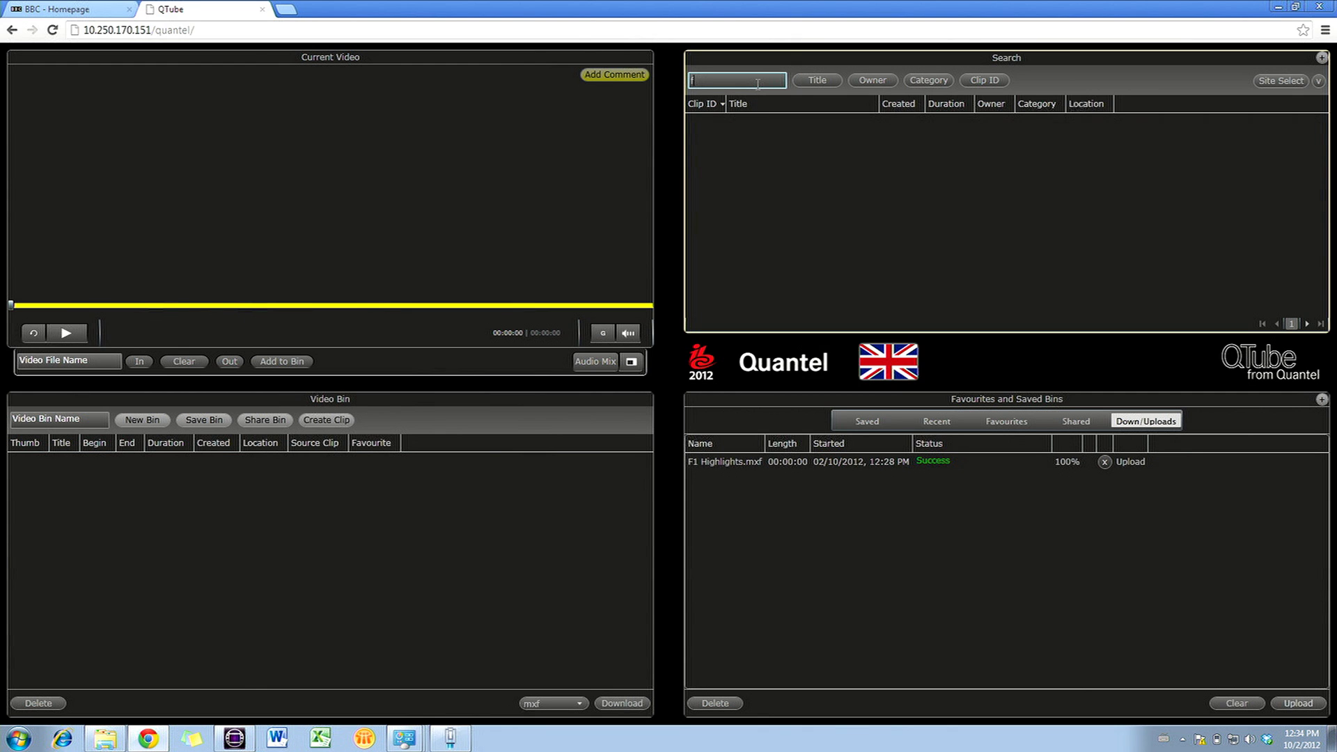
Step: Search QTube for 'f1' and play the new F1 Highlights clip
key(Return)
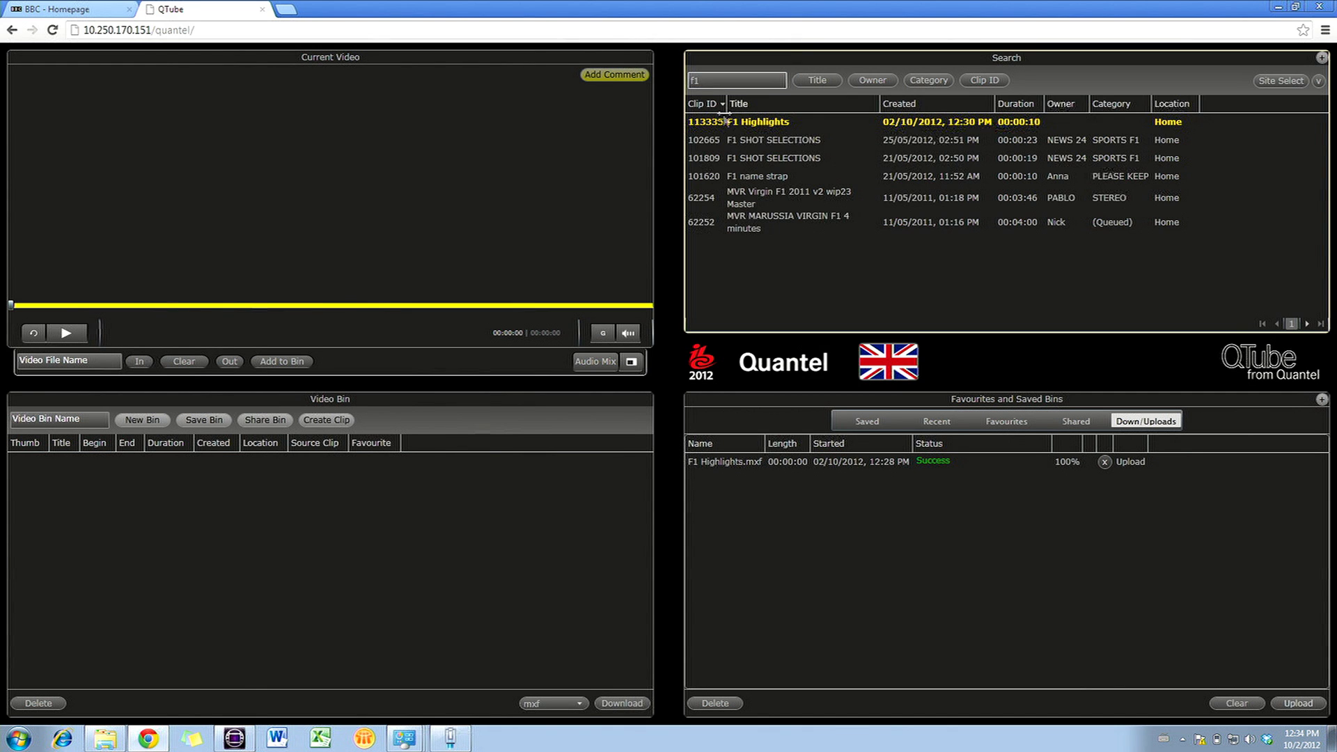
double_click(718, 124)
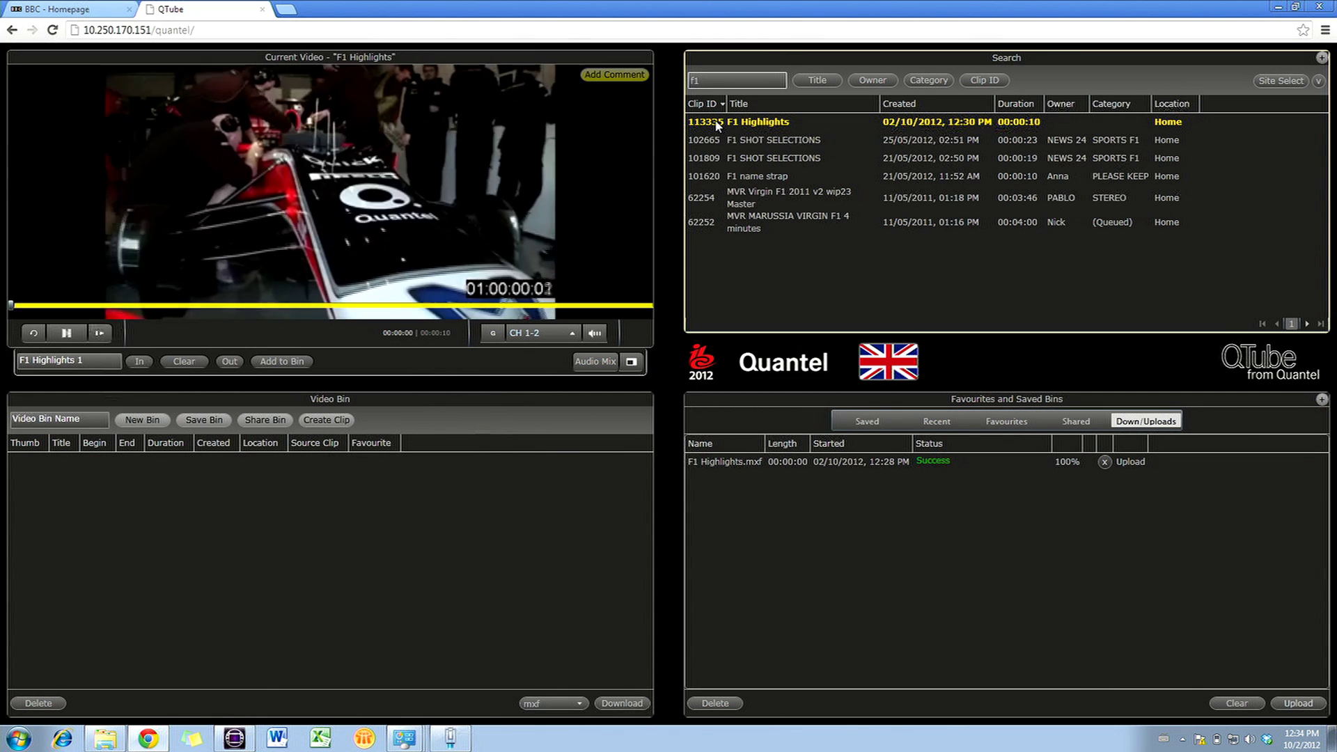